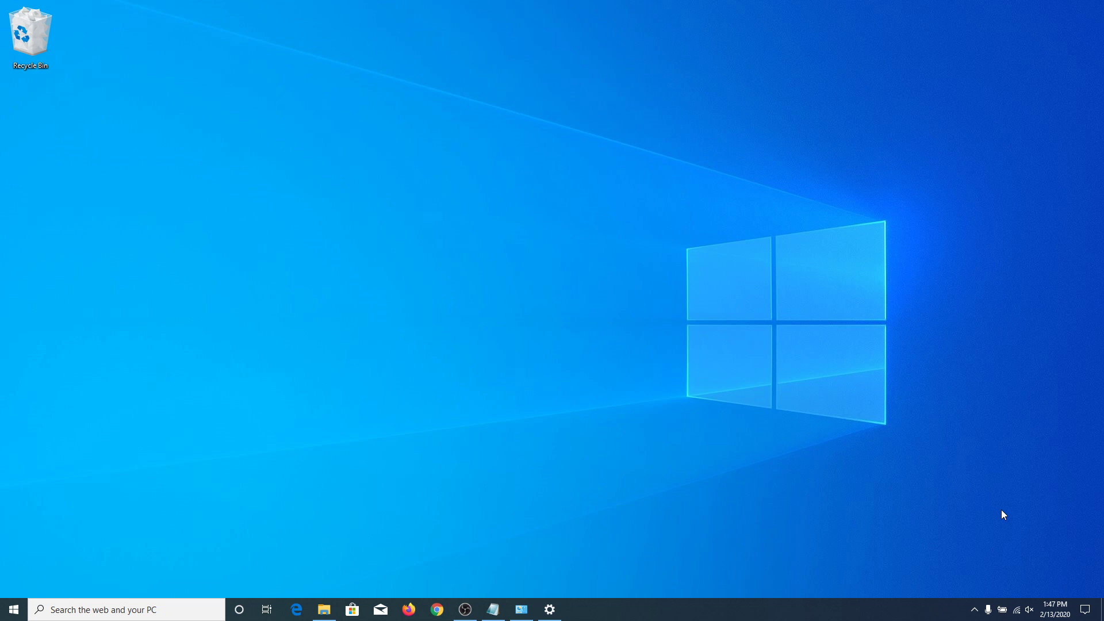
Step: Check Settings and Control Panel from the taskbar, then add a new folder to the desktop
click(549, 610)
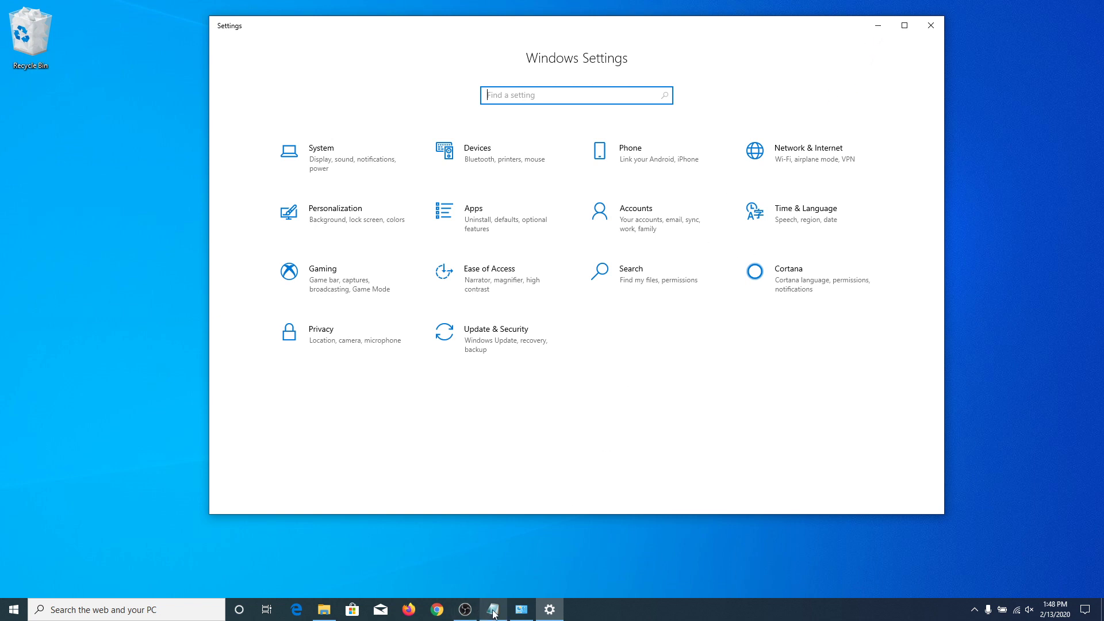
click(521, 611)
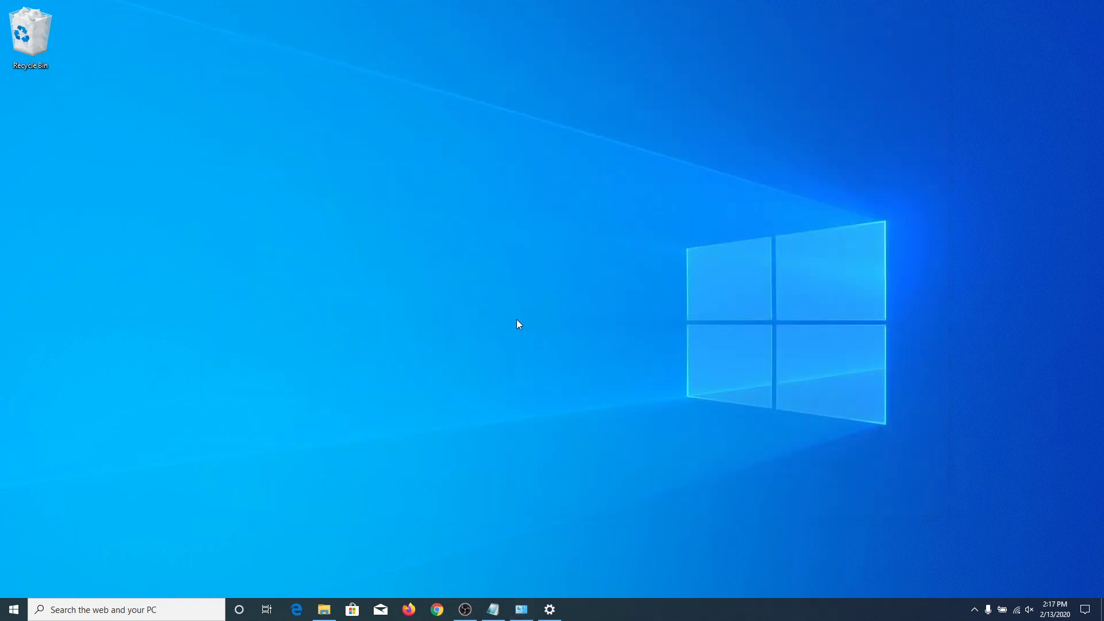
right_click(518, 323)
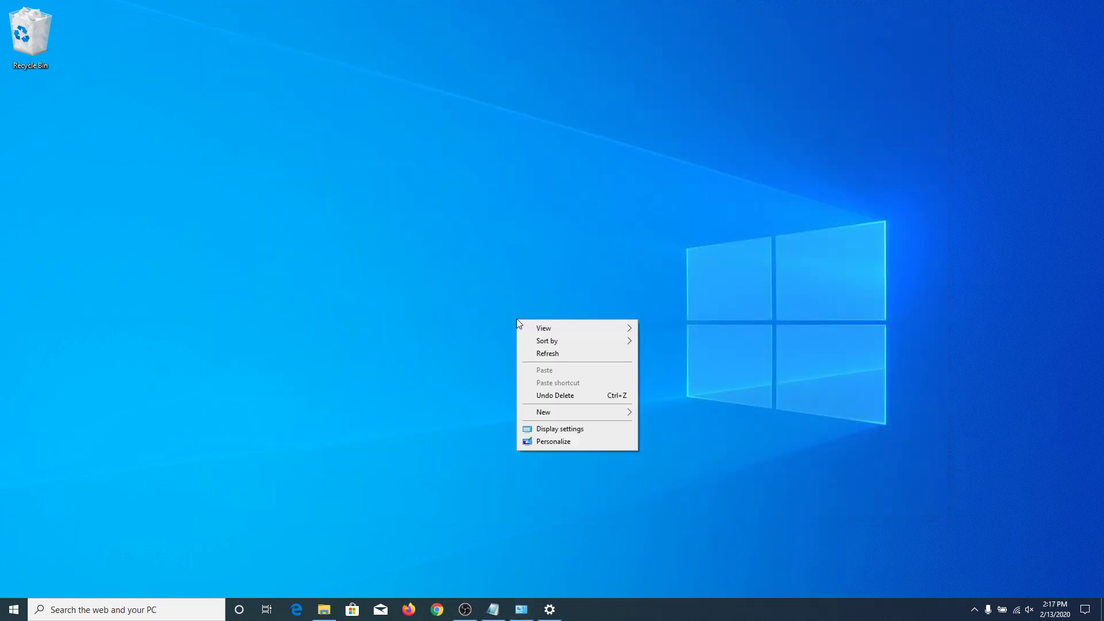
mouse_move(574, 413)
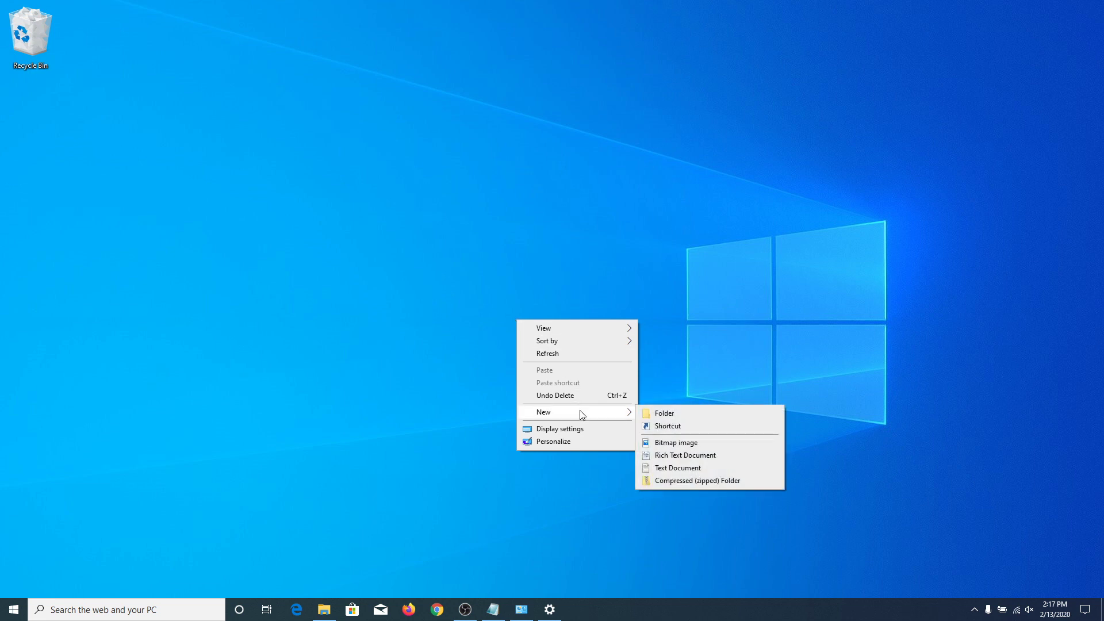
click(690, 415)
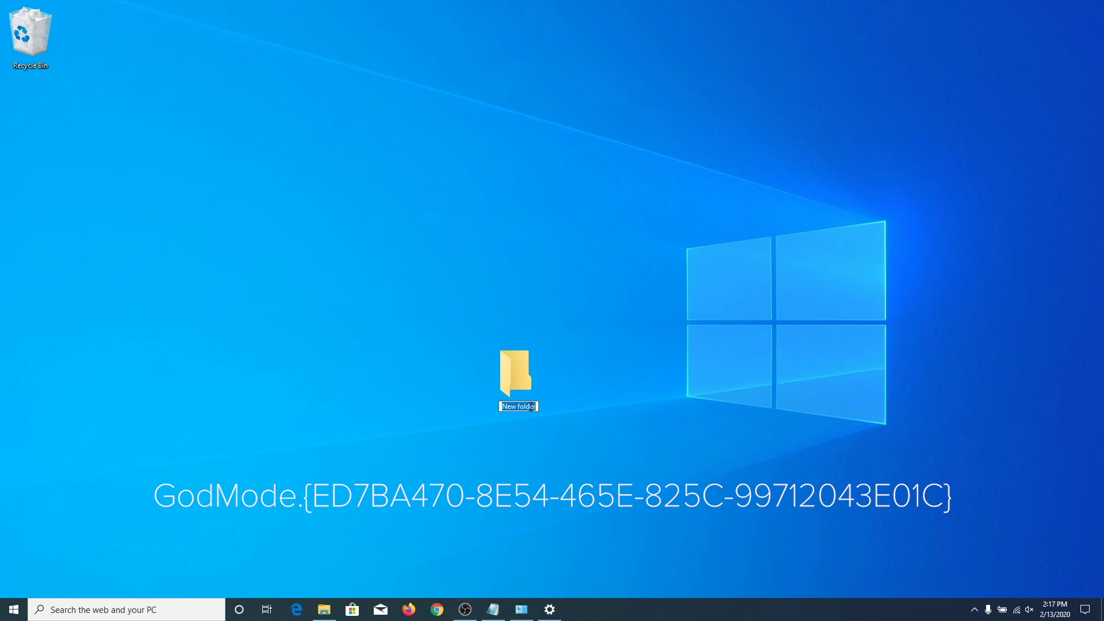
Step: Name the folder with the pasted {ED7BA470-8E54-465E-825C-99712043E01C} GUID, preceded by 'GodMode.'
text({ED7BA470-8E54-465E-825C-99712043E01C})
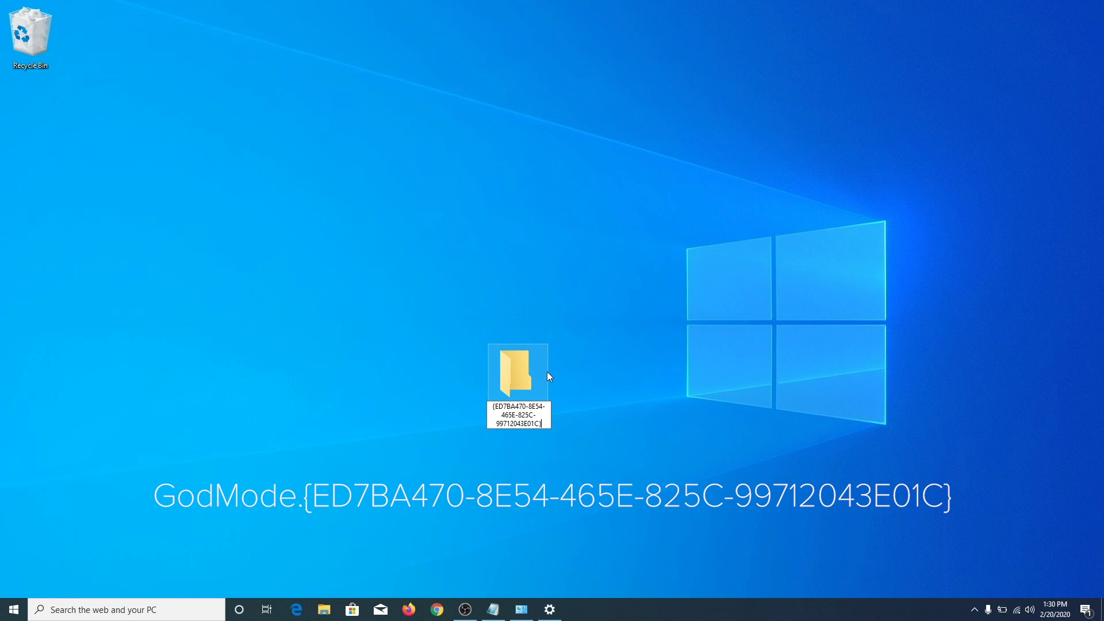
key(Up)
key(Up)
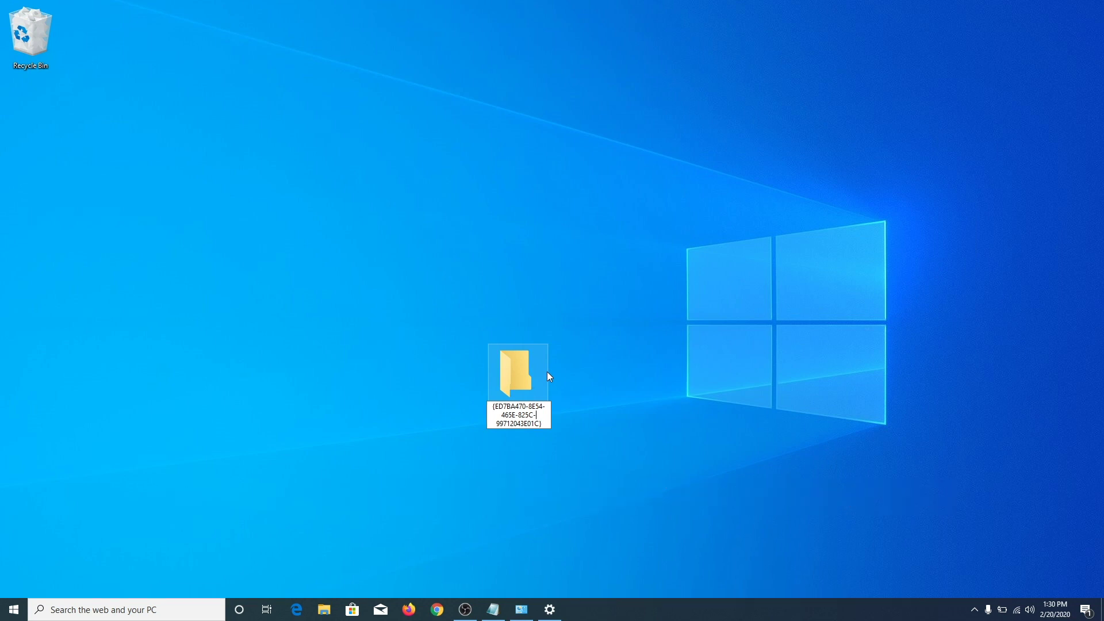
key(Home)
text(GodMode.)
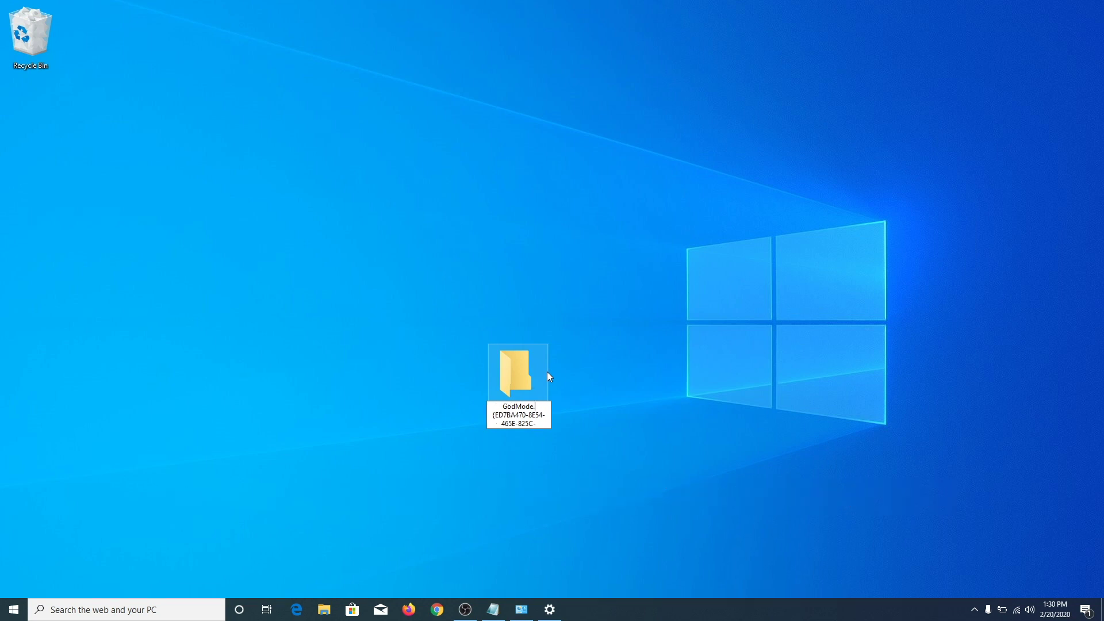
key(Down)
key(Down)
key(Down)
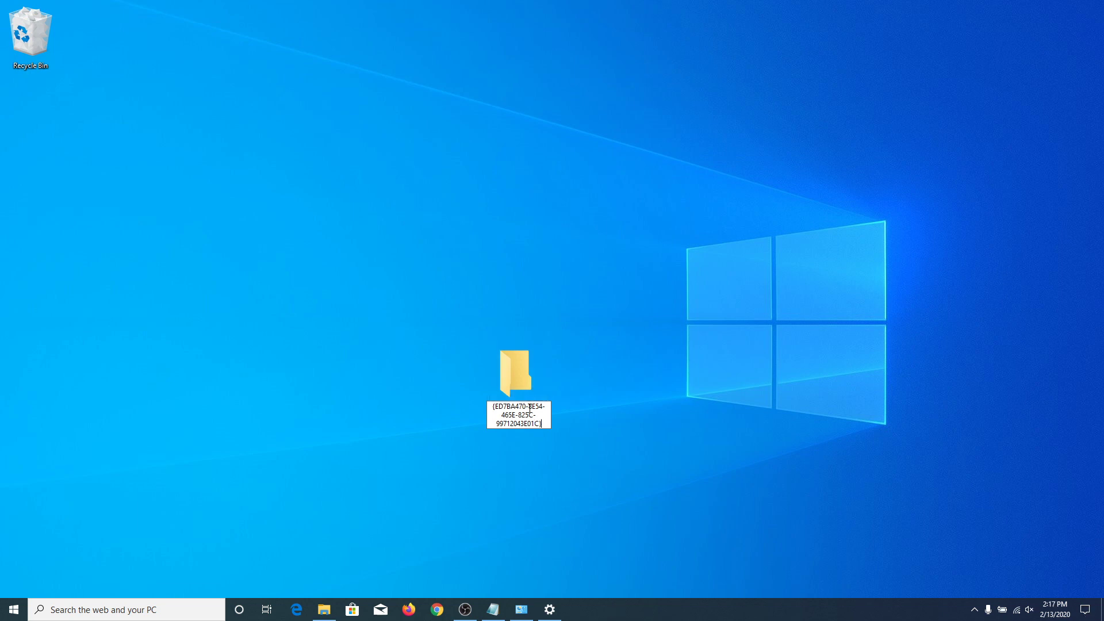
Step: Commit the GodMode.{ED7BA470-…} name so the folder becomes the all-settings shortcut
key(Return)
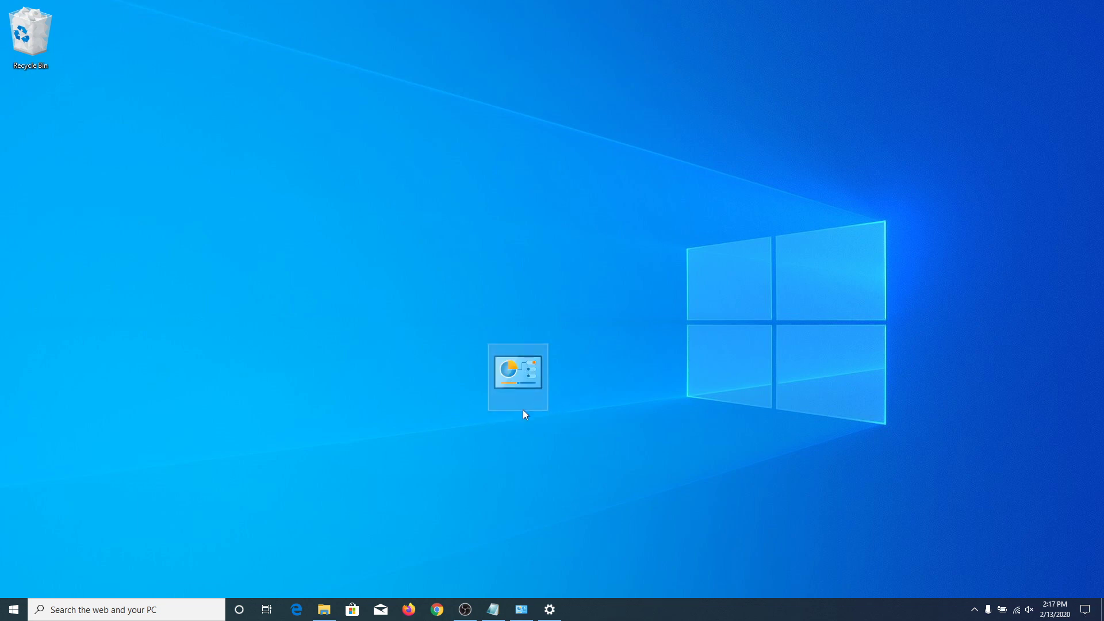
double_click(530, 378)
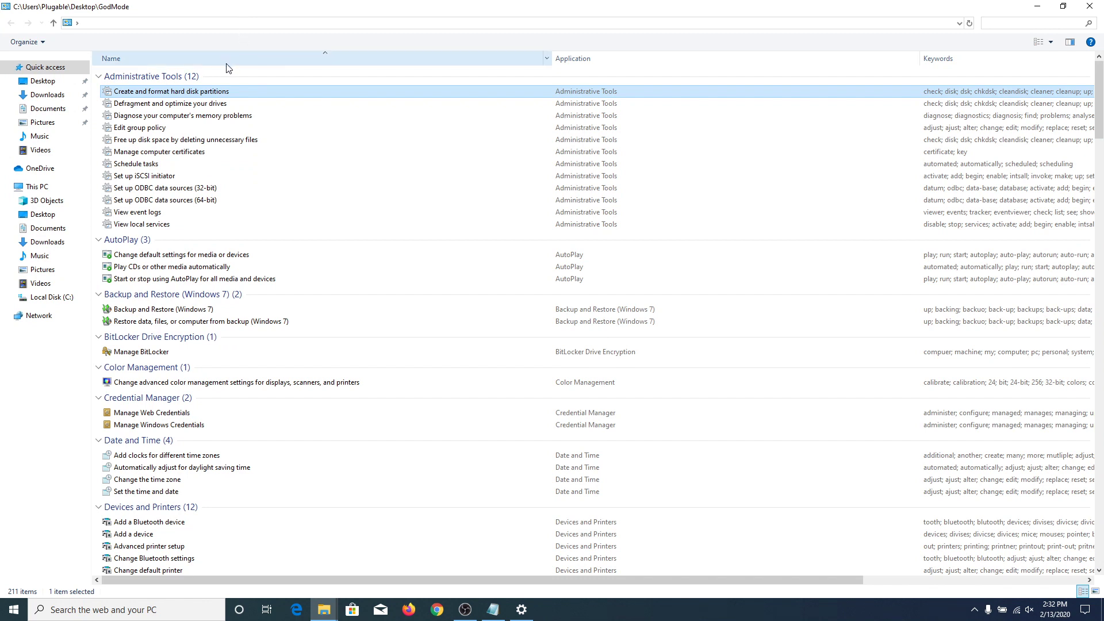
Step: Launch Disk Management from 'Create and format hard disk partitions' under Administrative Tools
double_click(218, 94)
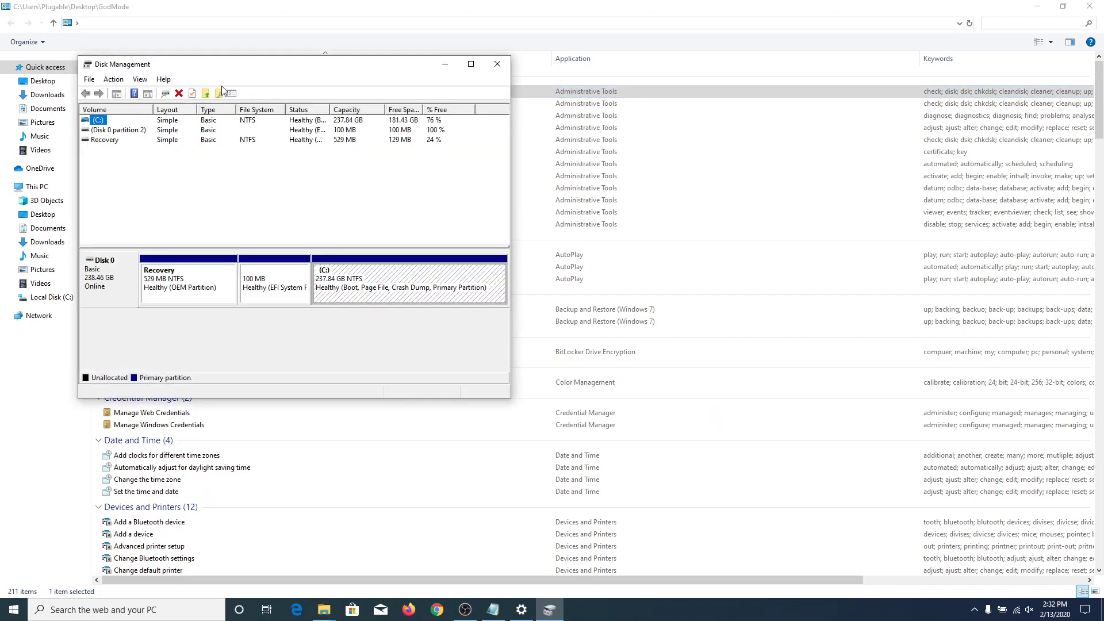